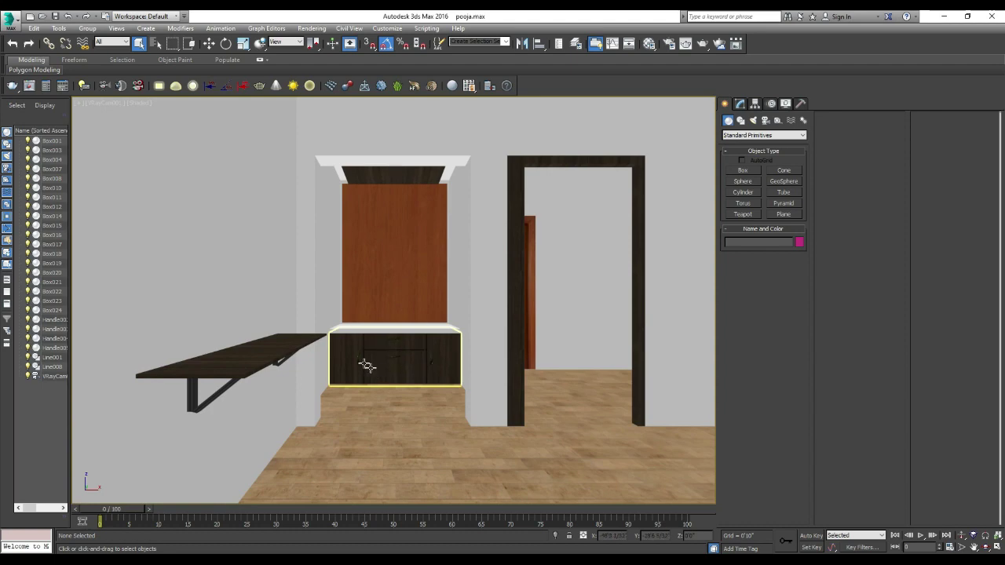
Examine the modelled parts of the pooja unit by selecting the countertop, cabinet, handles, back panel, overhead box, wall shelf and its support
left_click(377, 328)
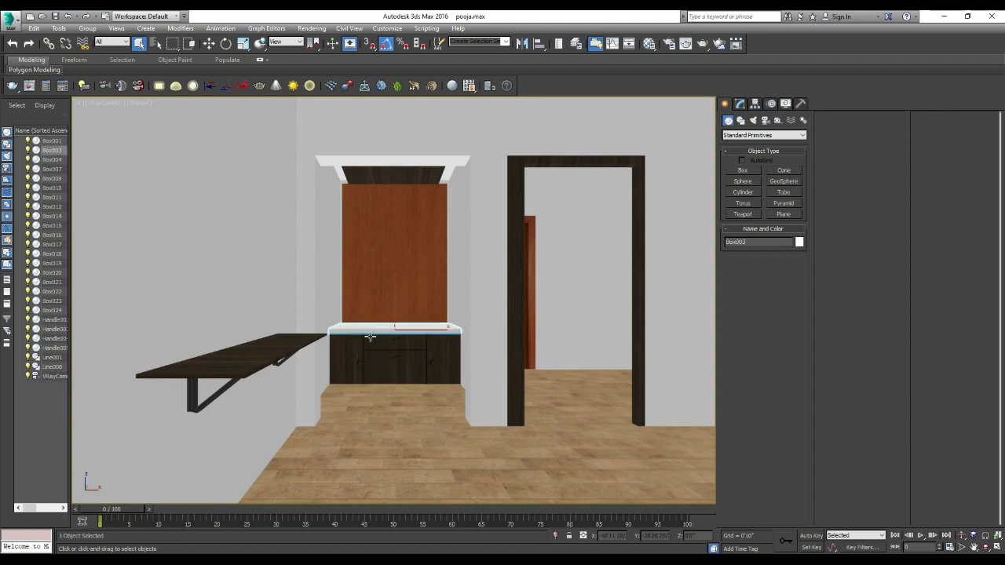
left_click(364, 341)
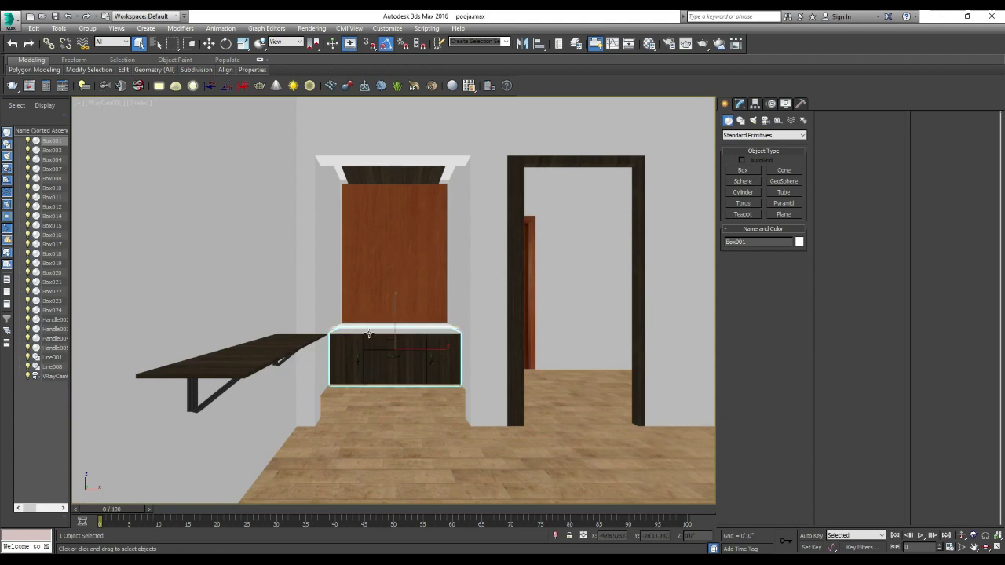
left_click(358, 357)
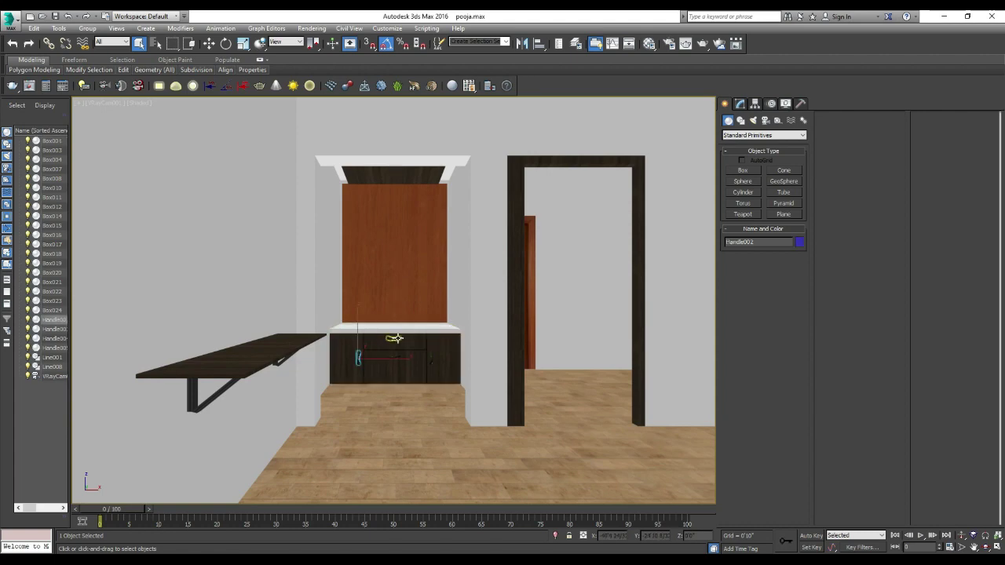
left_click_drag(394, 337, 395, 353)
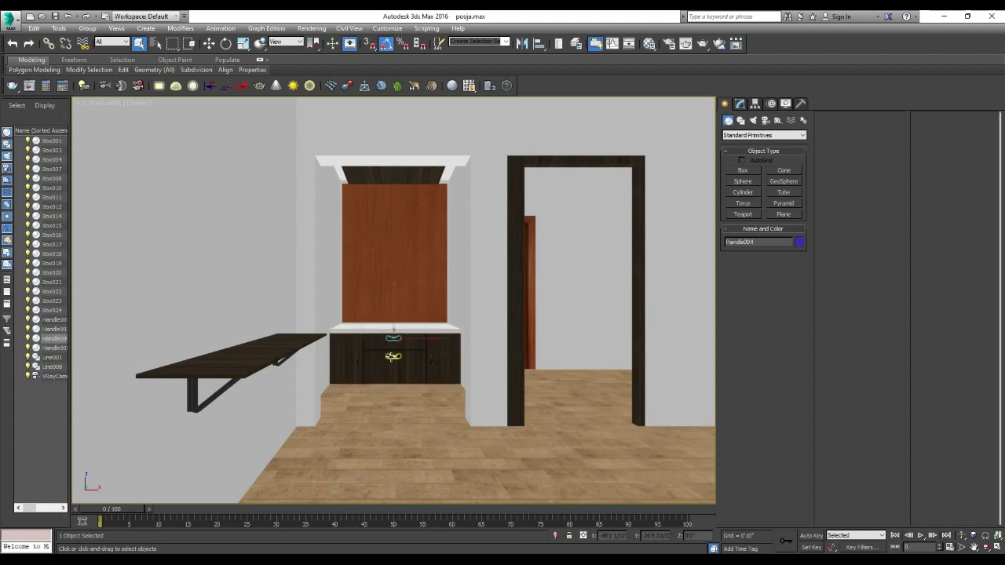
left_click(417, 343)
left_click(406, 263)
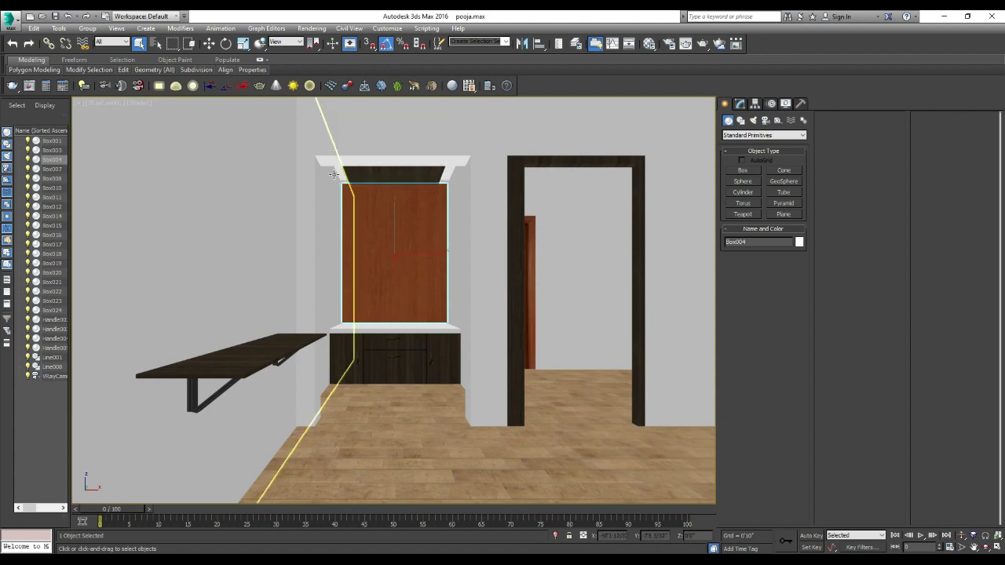
left_click(386, 173)
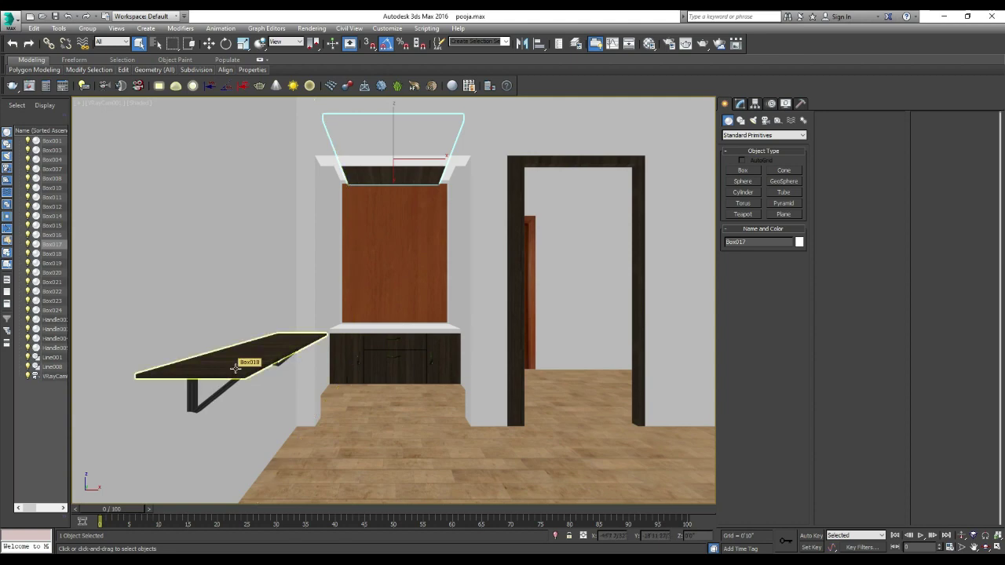
left_click(236, 369)
left_click(193, 395)
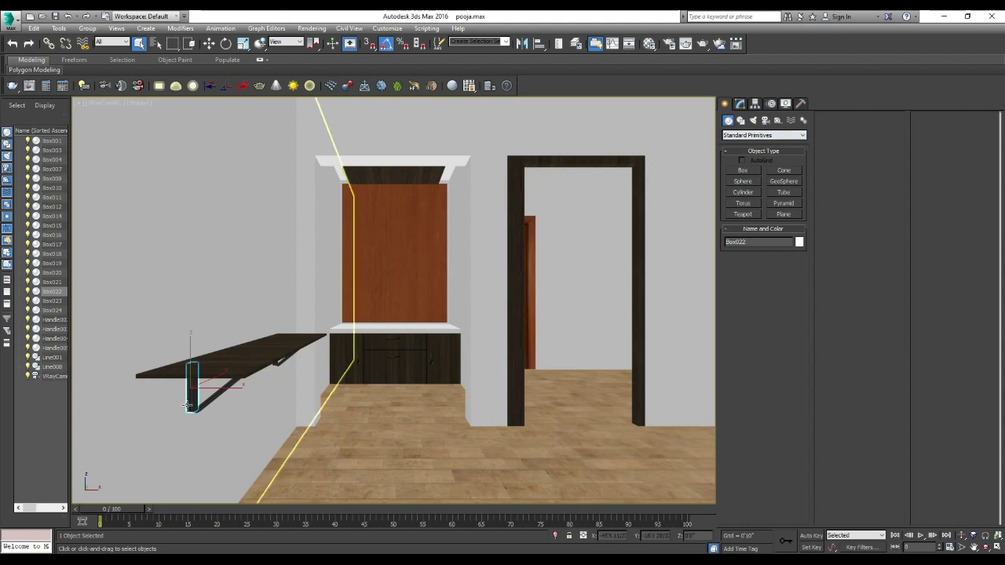
Inspect the wall shelf's support bracket up close from the front and at an angle, and return to the VRayCam001 view
key("f")
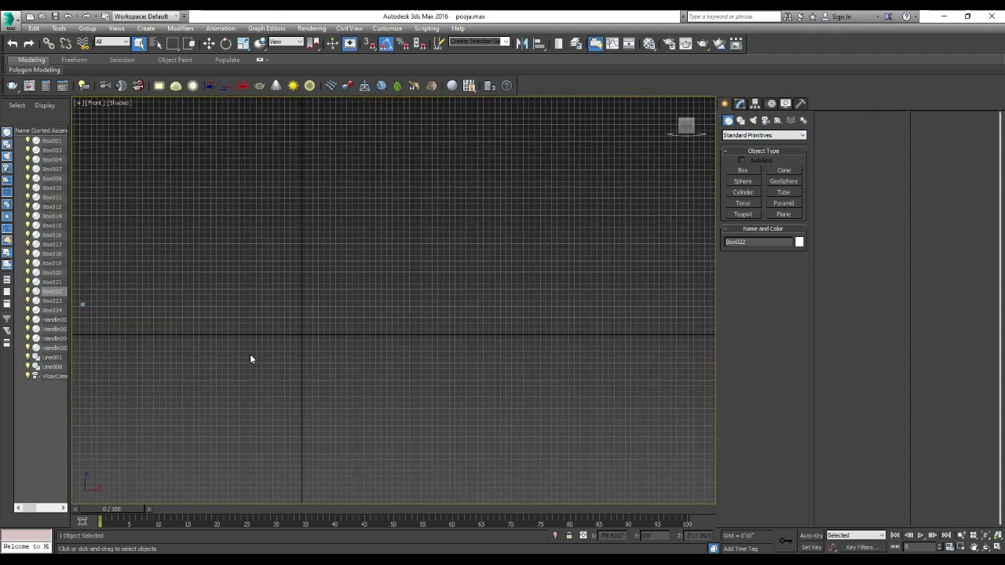
scroll(190, 366, "up", 15)
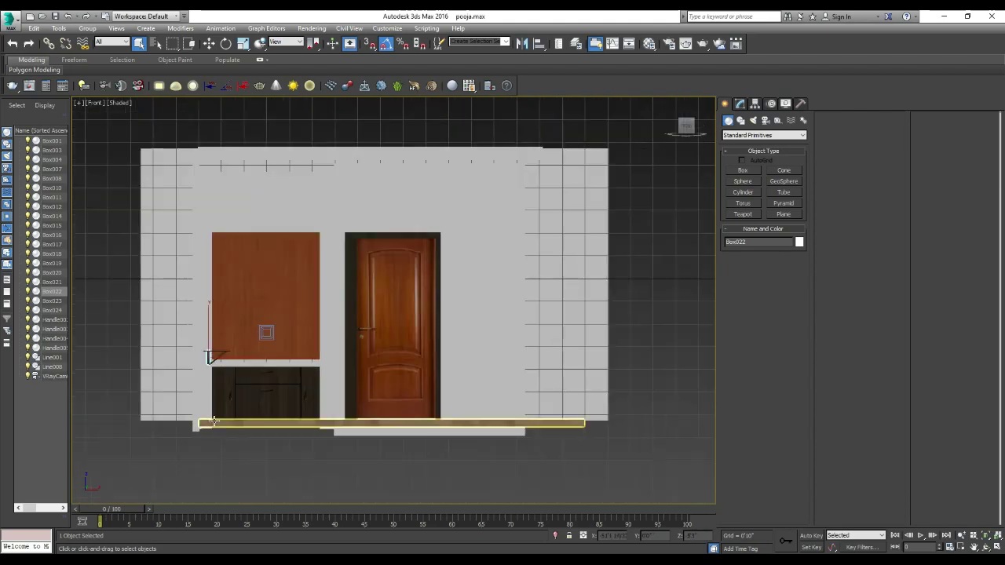
middle_click_drag(213, 421, 201, 409, "alt")
scroll(212, 369, "up", 6)
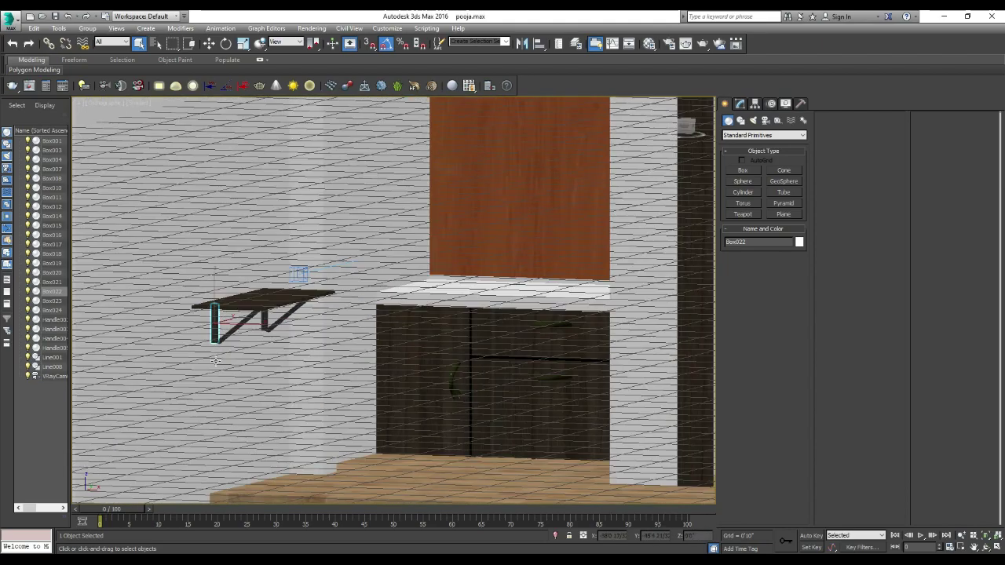
scroll(216, 361, "up", 8)
scroll(221, 290, "down", 1)
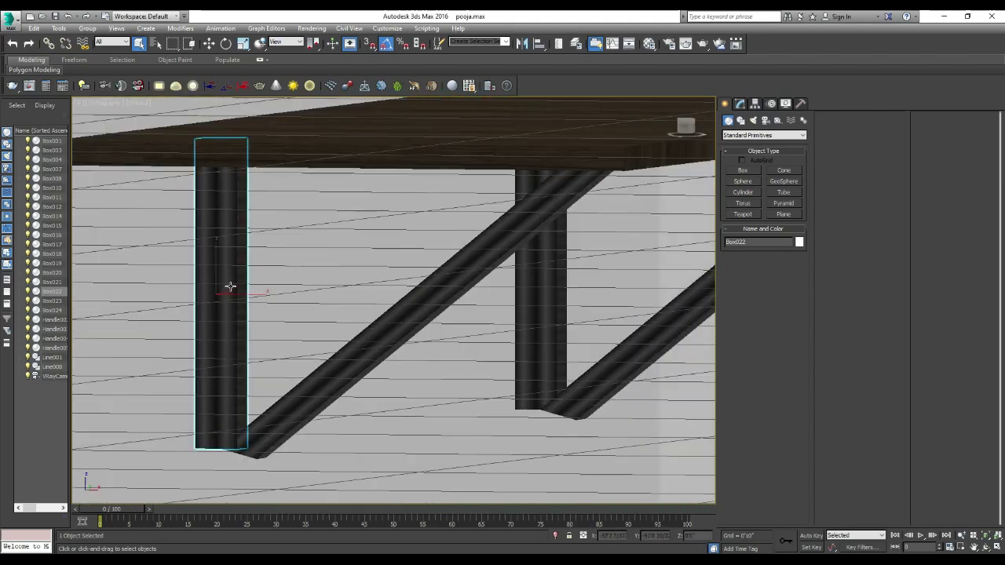
mouse_move(230, 287)
middle_mouse_down("alt")
mouse_move(209, 259)
mouse_move(105, 278)
mouse_move(243, 296)
middle_mouse_up("alt")
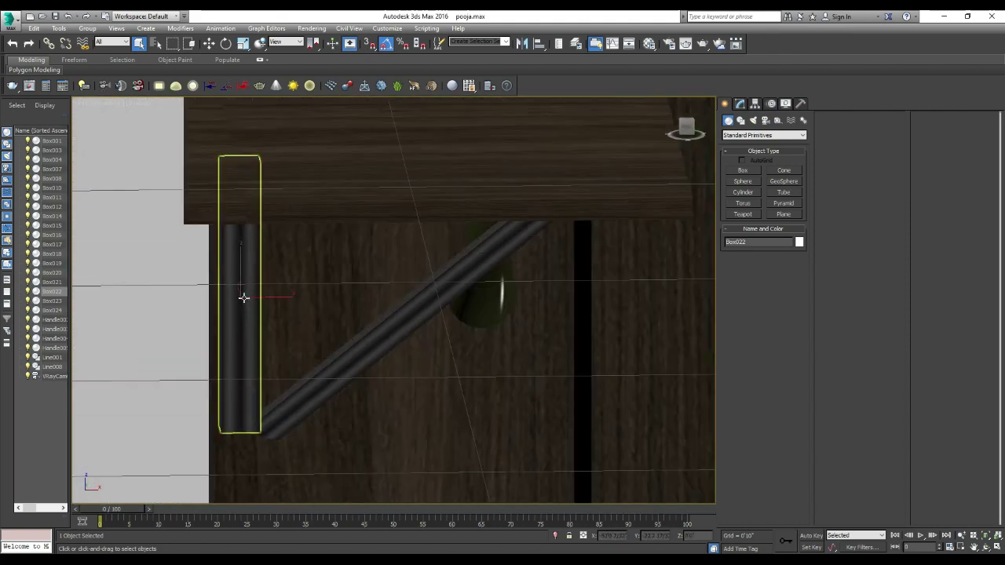
scroll(243, 296, "down", 10)
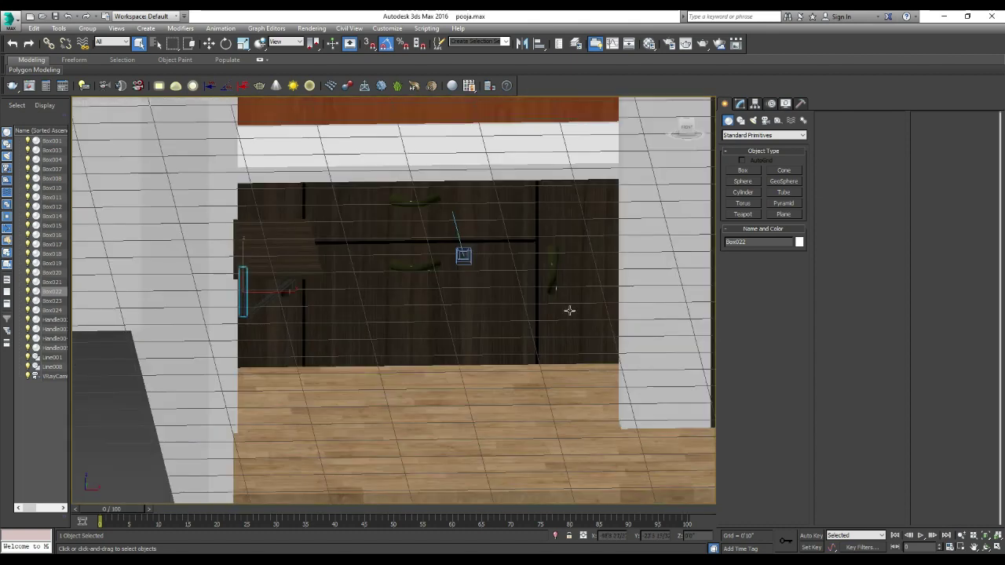
left_click(98, 105)
mouse_move(157, 116)
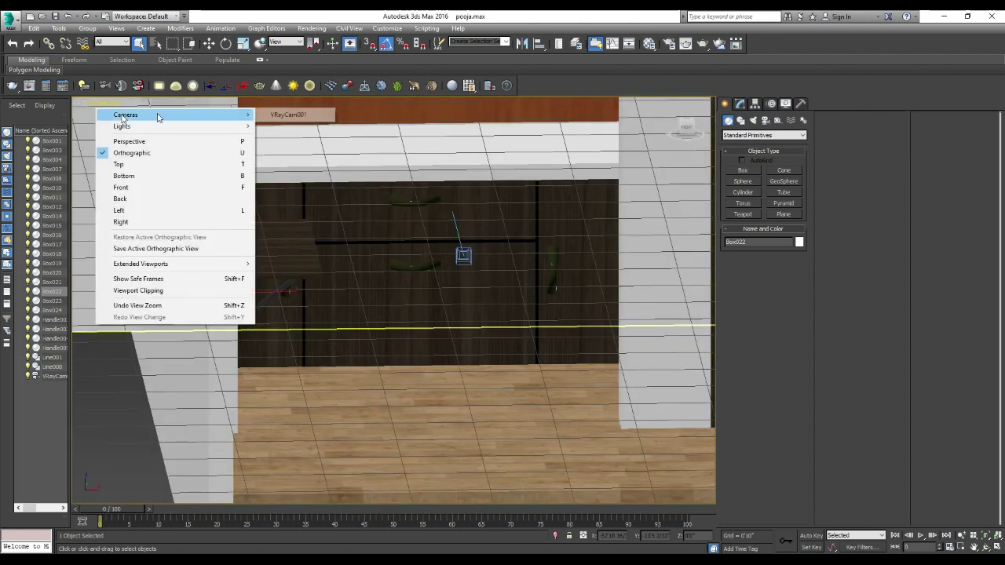
left_click(288, 115)
Draw a closed C-shaped profile with the Line tool in the front view, in the empty area beside the room
key("f")
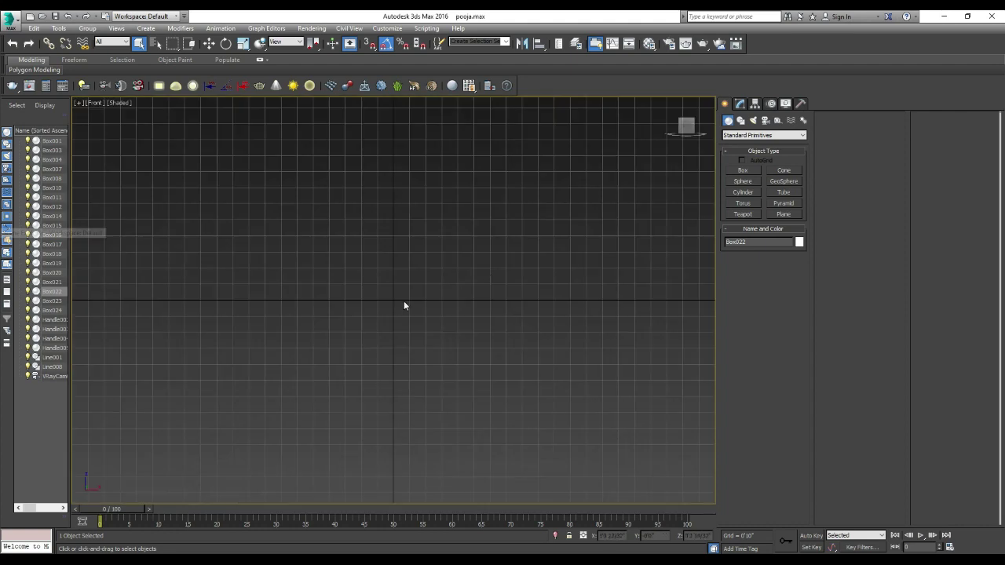
scroll(403, 304, "down", 4)
left_click(740, 105)
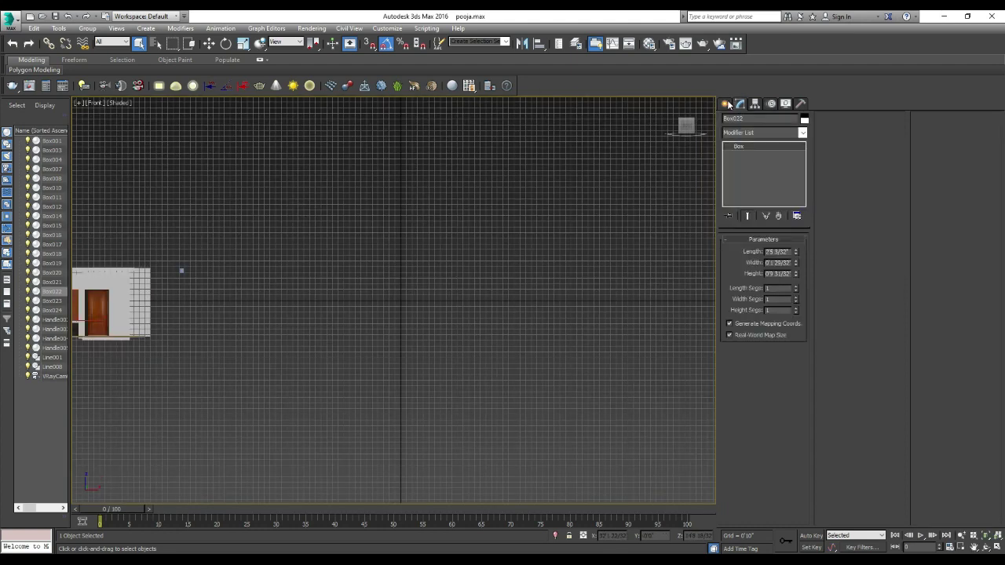
left_click(725, 104)
left_click(740, 120)
left_click(738, 180)
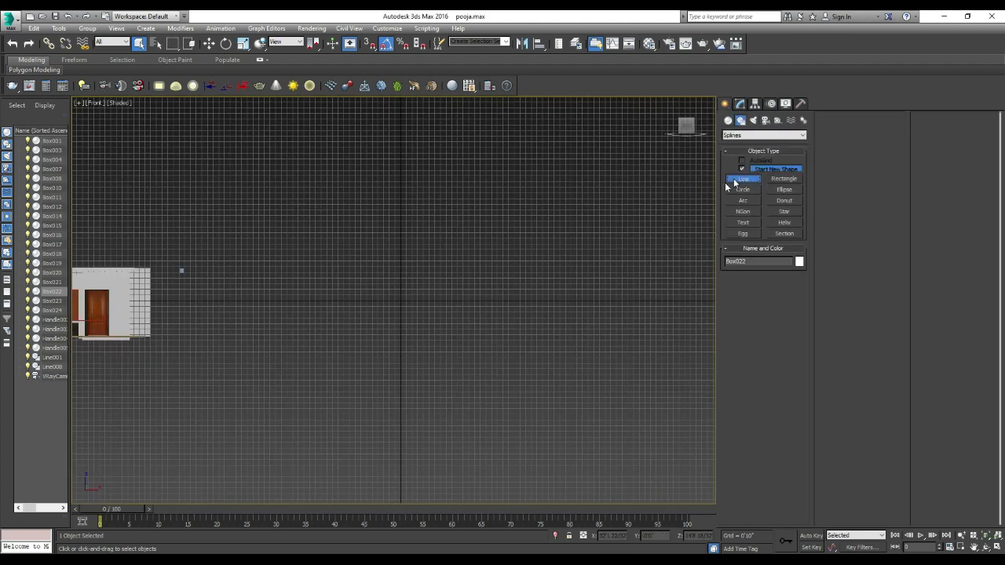
left_click(290, 302)
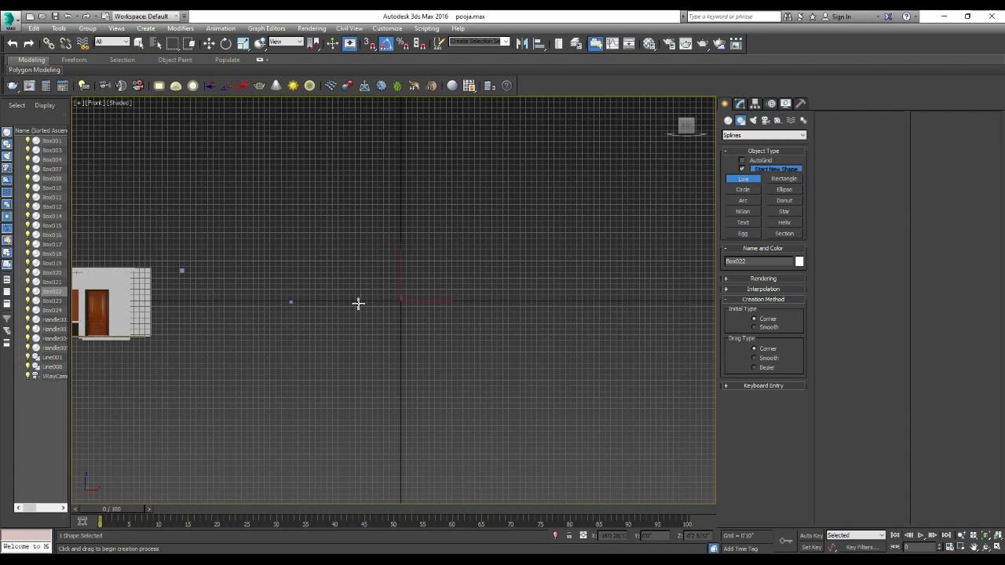
left_click(314, 302)
left_click(314, 309)
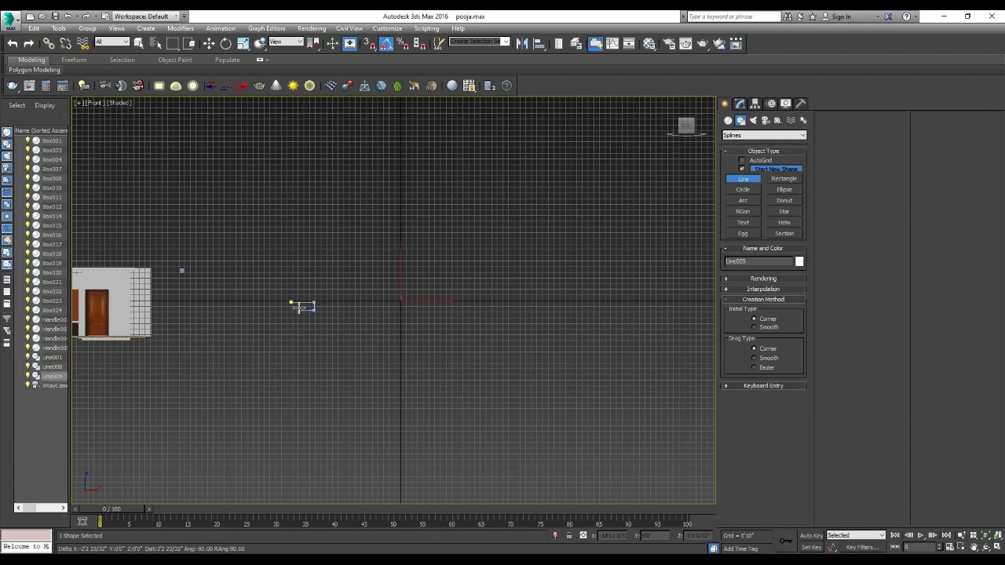
left_click(299, 308)
left_click(300, 343)
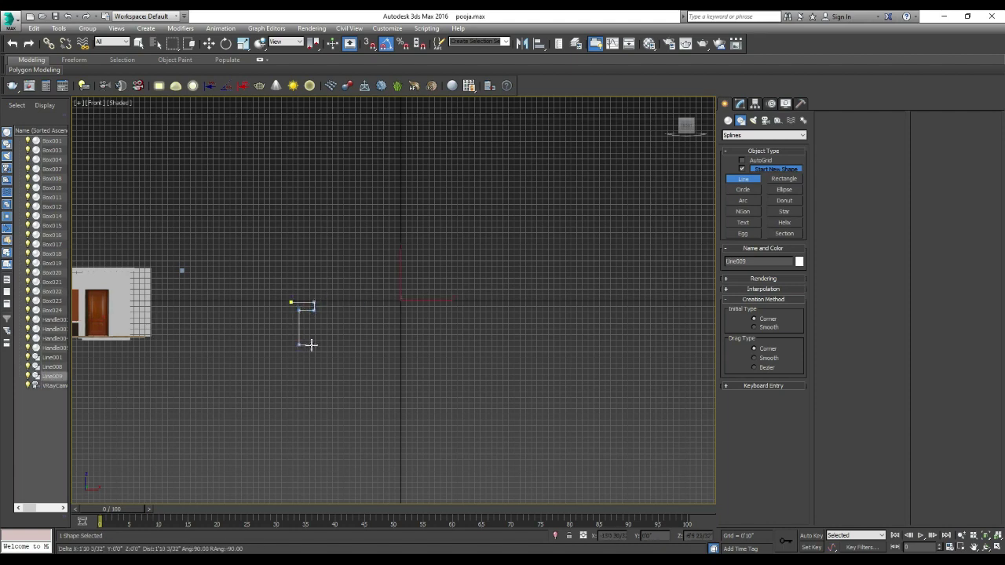
left_click(312, 345)
left_click(312, 349)
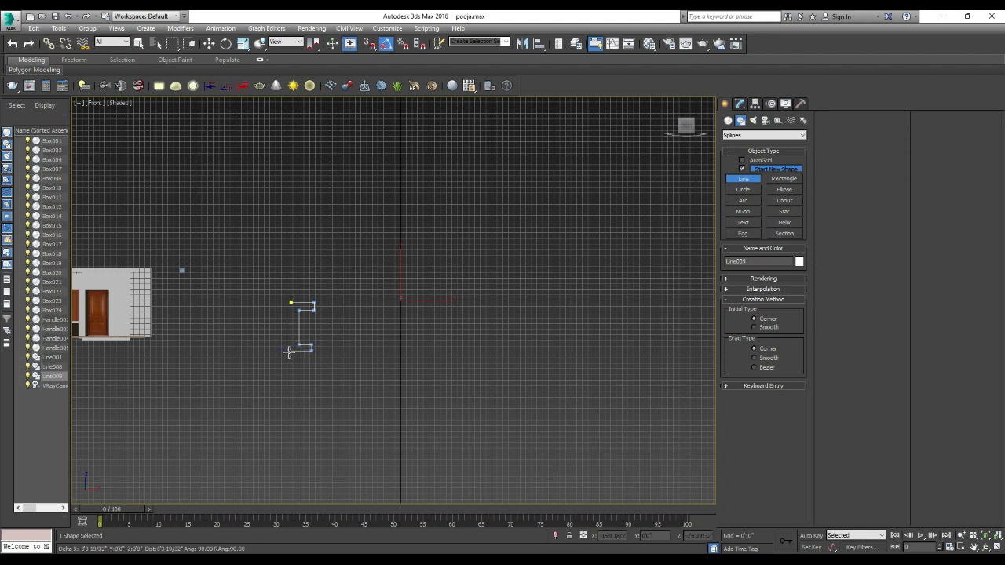
left_click(289, 352)
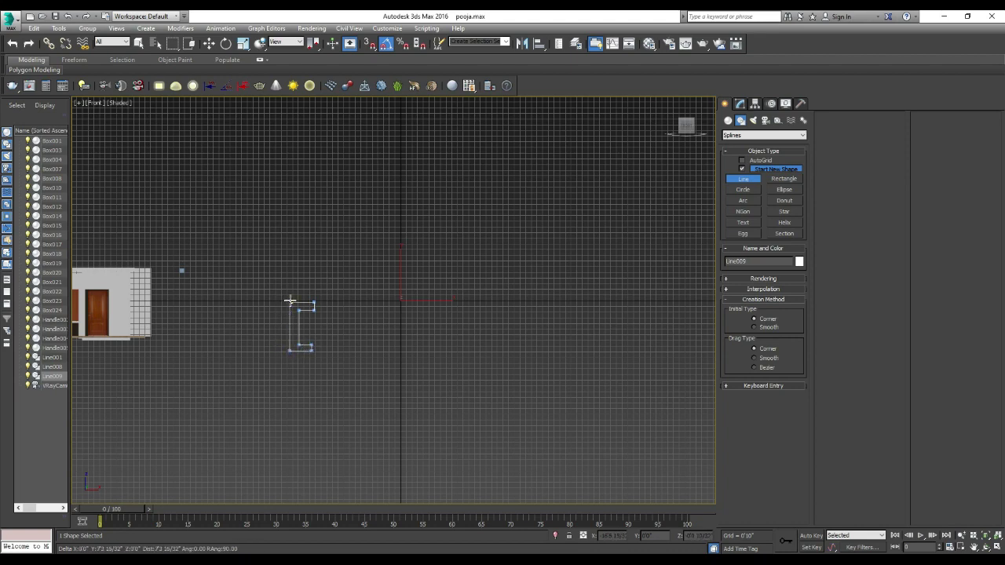
left_click(291, 303)
left_click(482, 318)
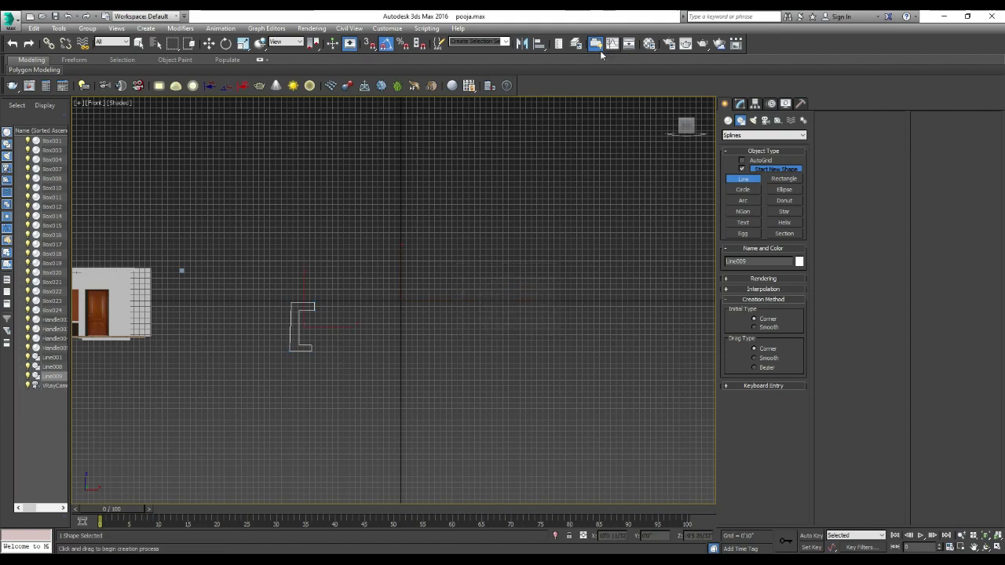
Move the C-profile's lower outer corner vertex sideways so its long outer edge is vertical
left_click(739, 103)
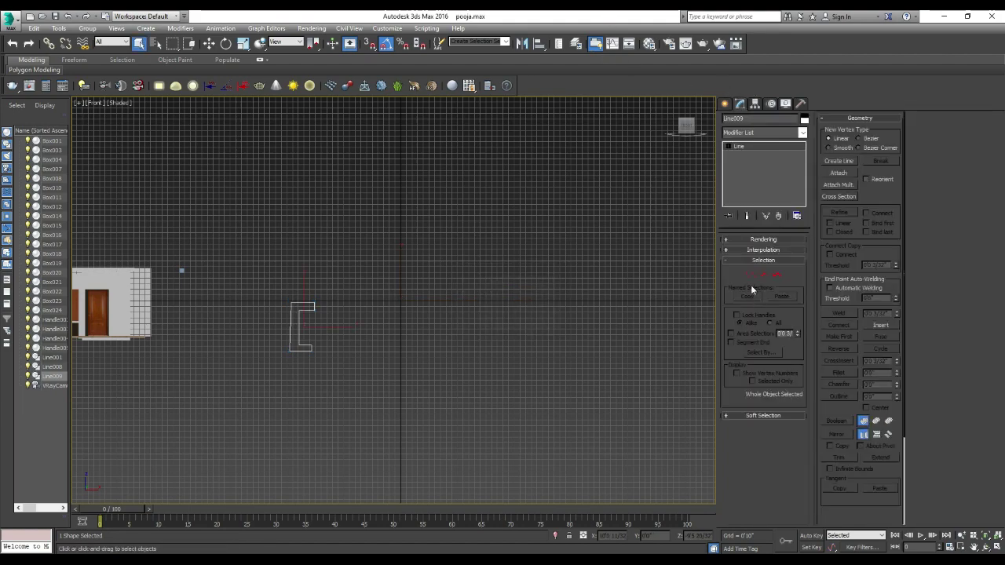
left_click(750, 274)
scroll(289, 345, "up", 3)
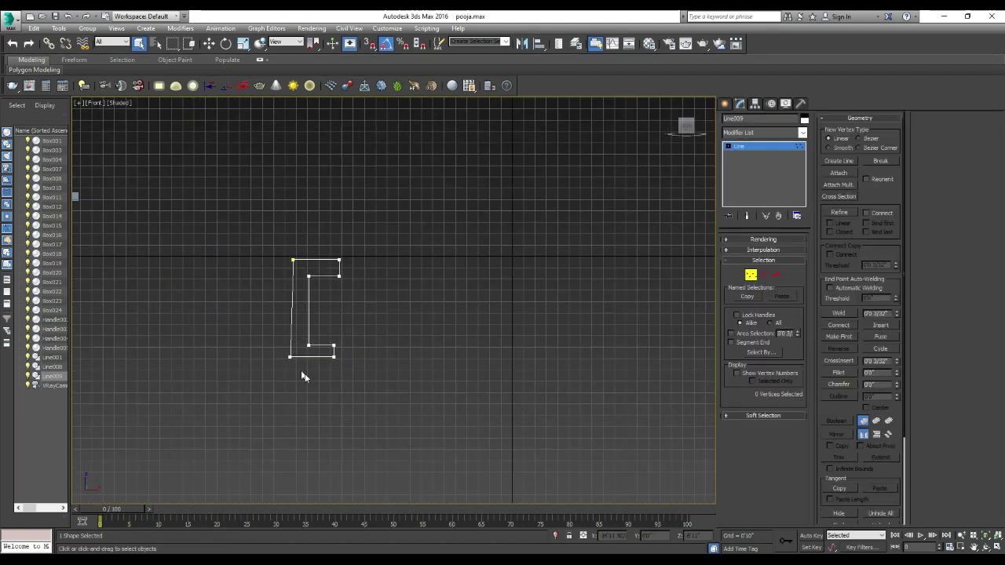
left_click(291, 358)
left_click(211, 44)
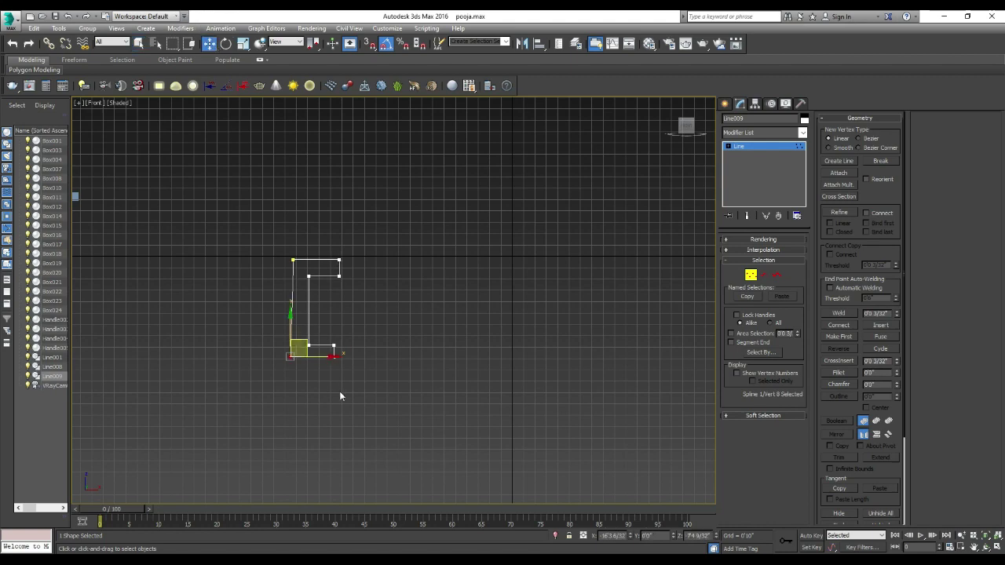
scroll(339, 392, "up", 1)
left_click_drag(312, 343, 312, 343)
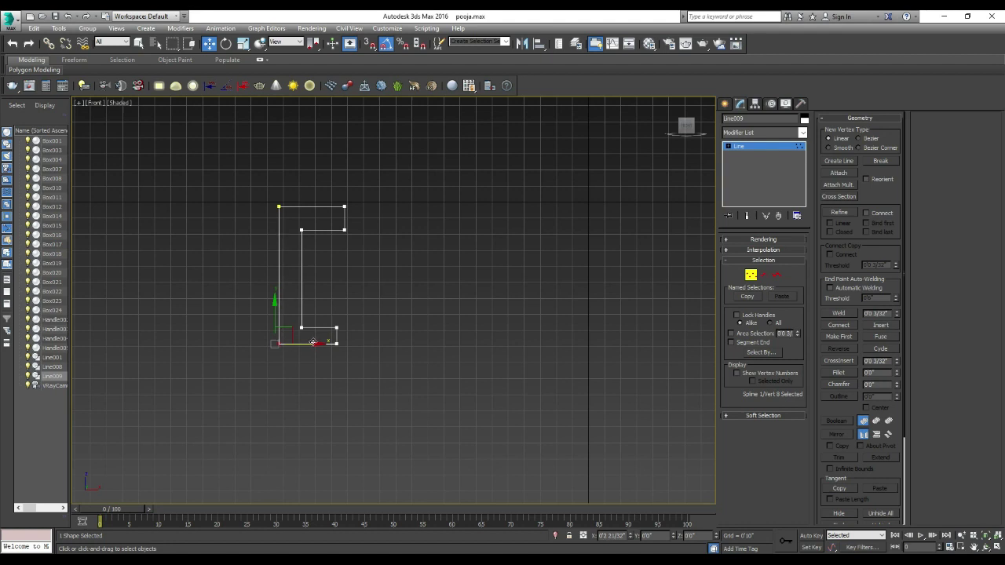
left_click(536, 263)
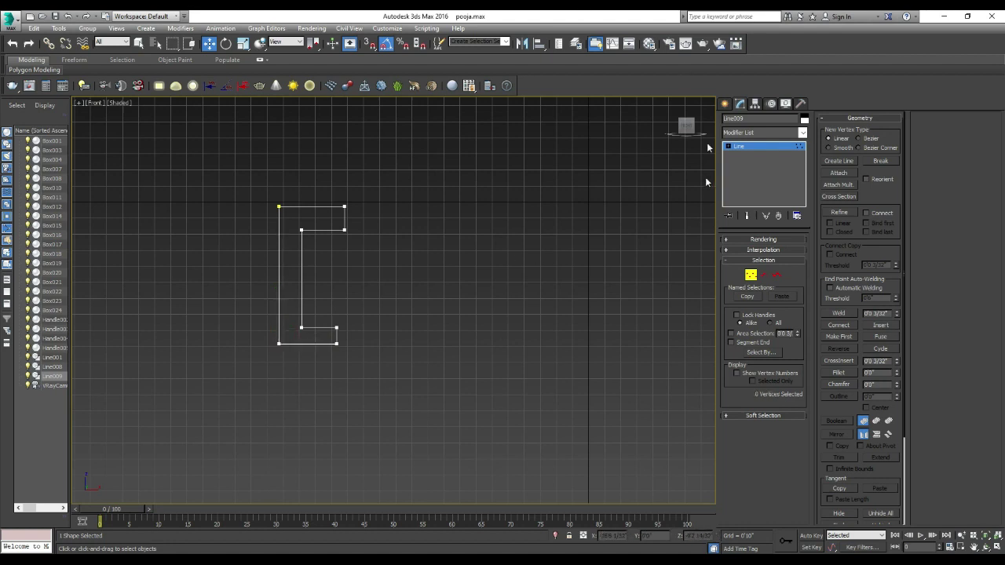
Apply the Extrude modifier to the C-shaped profile
left_click(768, 146)
left_click(753, 132)
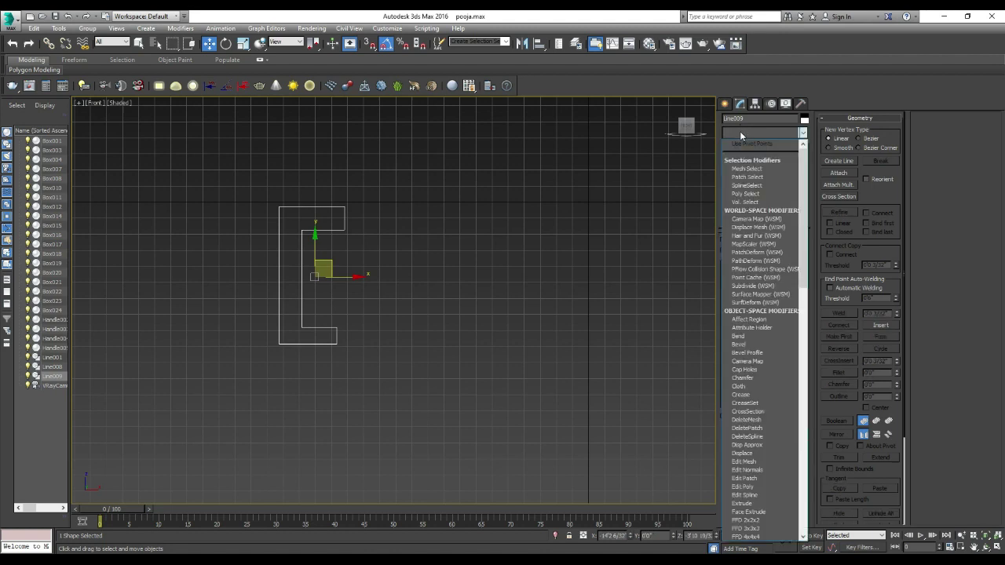
scroll(358, 384, "down", 3)
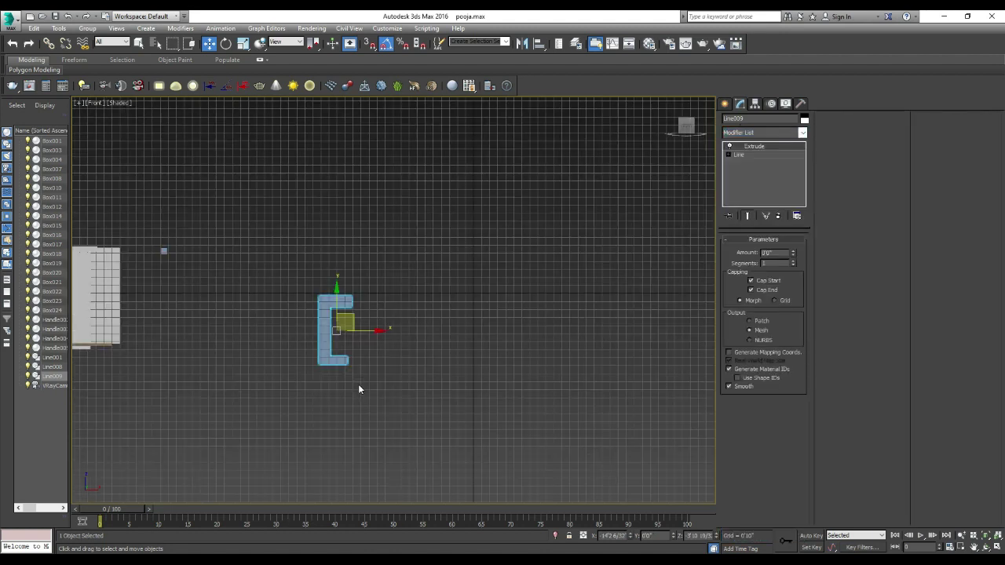
Scale the extruded C-shape non-uniformly to about half its width and a little over twice its height
left_click(242, 43)
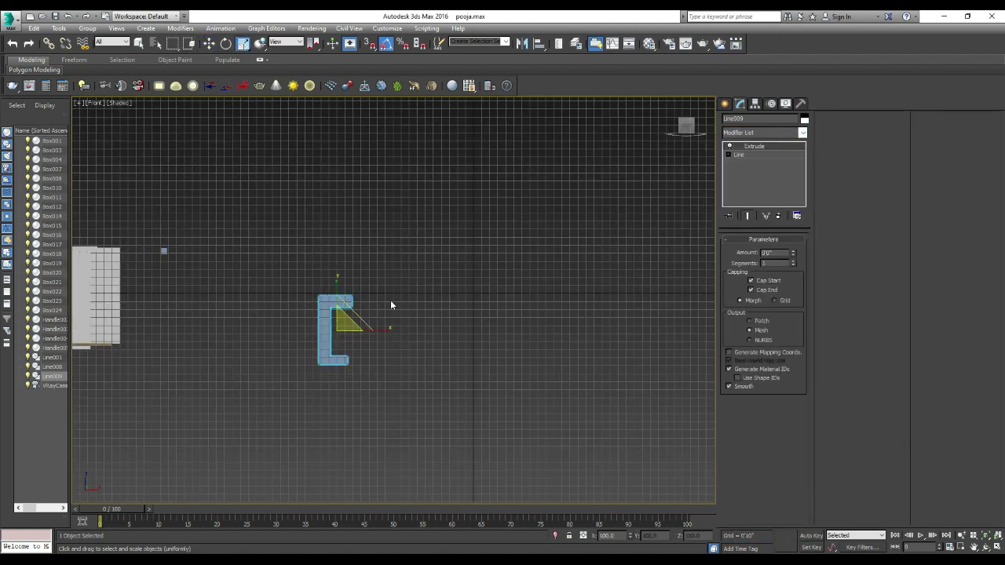
left_click_drag(365, 331, 342, 333)
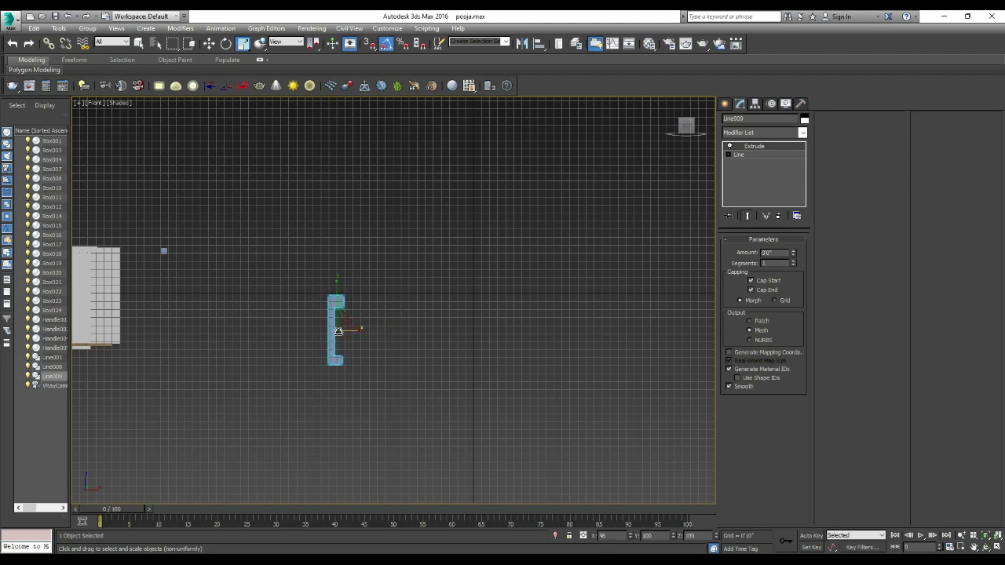
left_click_drag(341, 281, 342, 230)
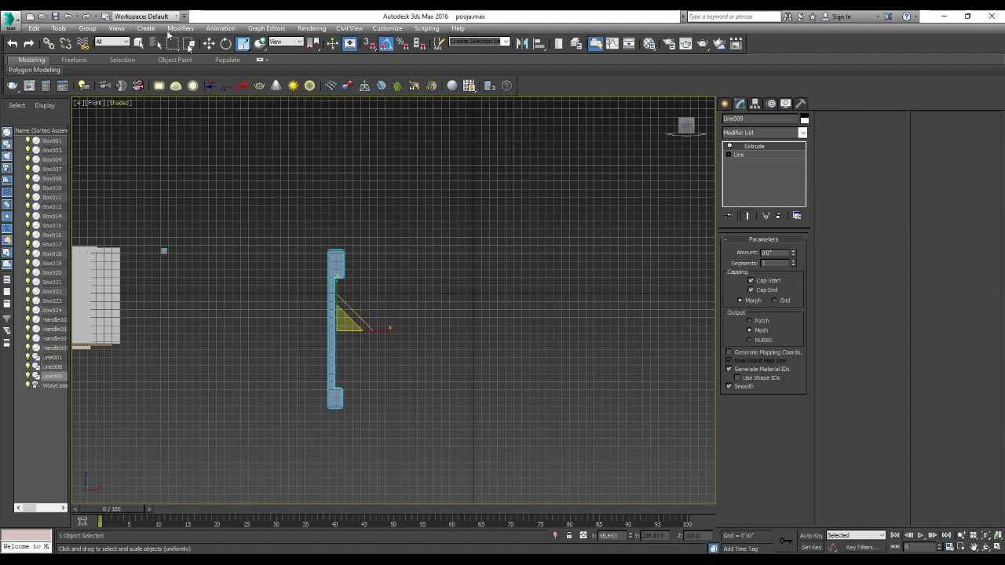
Rotate the extruded C-shape by about 40 degrees in the front view and delete it from the scene
left_click(226, 43)
left_click_drag(376, 316, 362, 275)
scroll(252, 233, "down", 5)
middle_click_drag(293, 255, 328, 259)
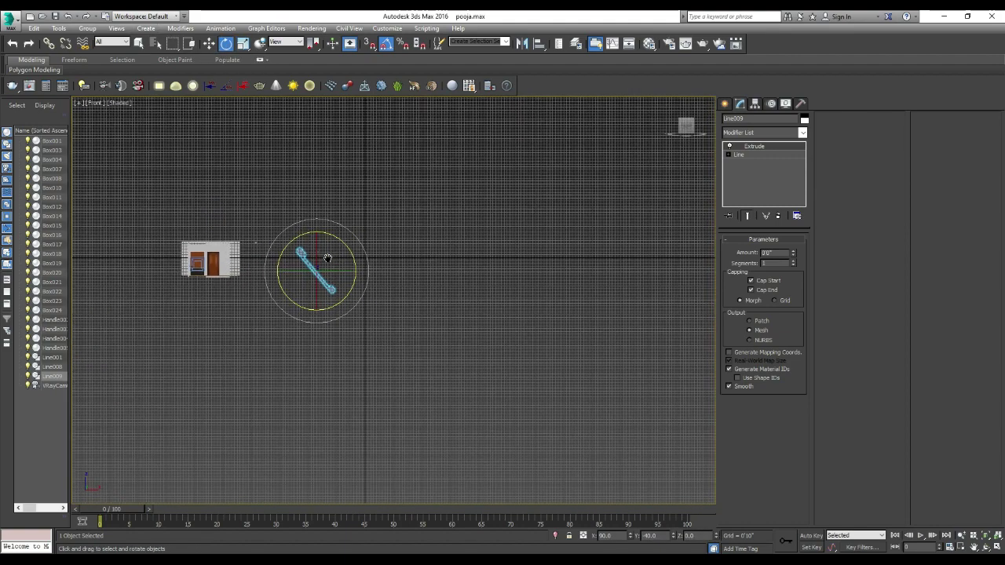
key("Delete")
scroll(200, 267, "up", 10)
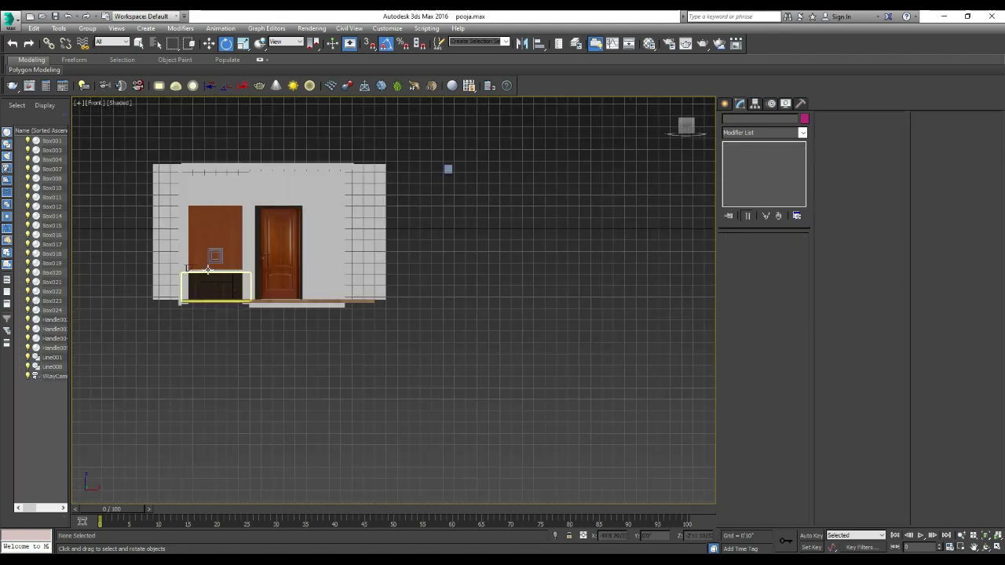
Examine the vertical post and diagonal brace of the wall-shelf bracket up close in the front view, selecting each part
scroll(177, 271, "up", 6)
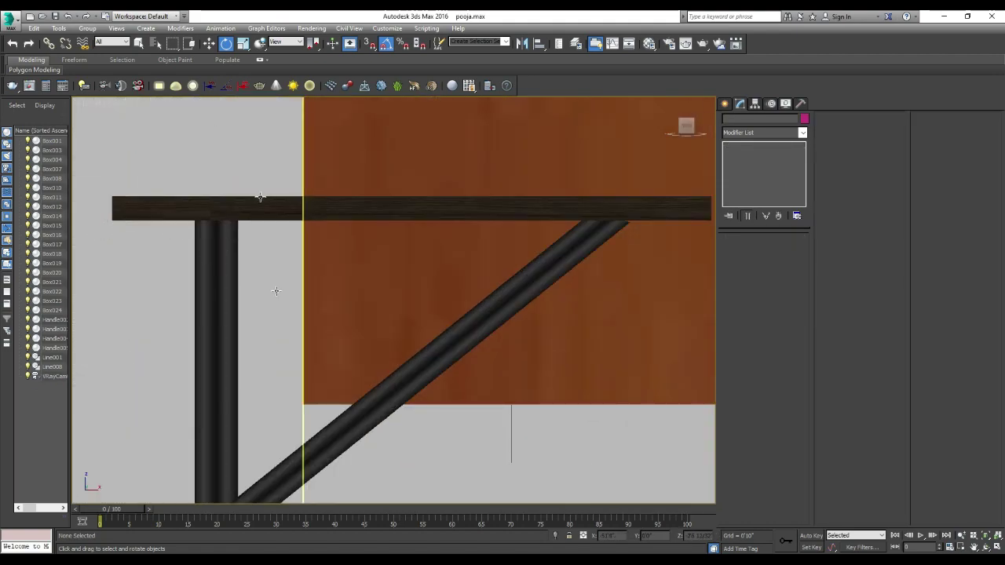
left_click(218, 284)
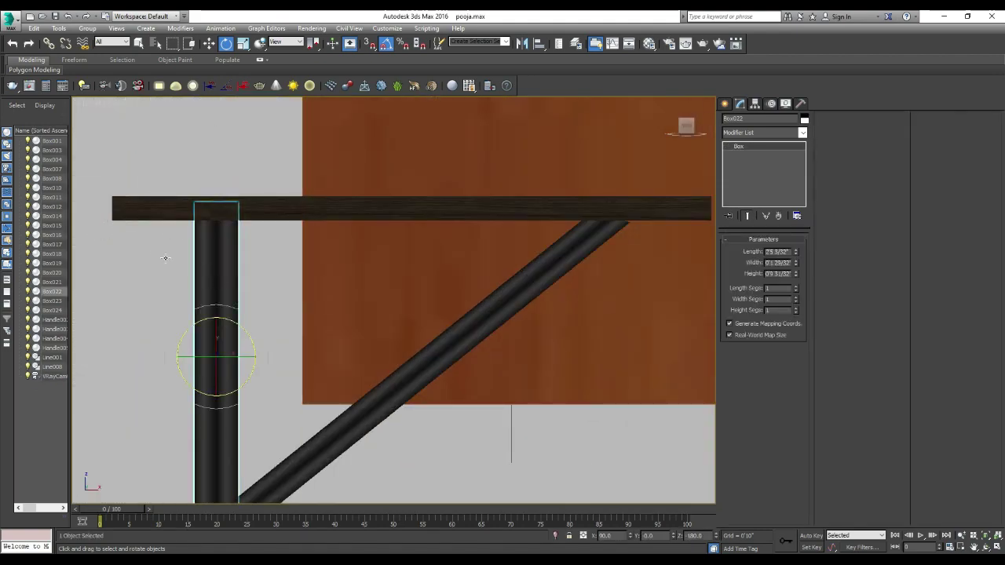
scroll(169, 262, "down", 6)
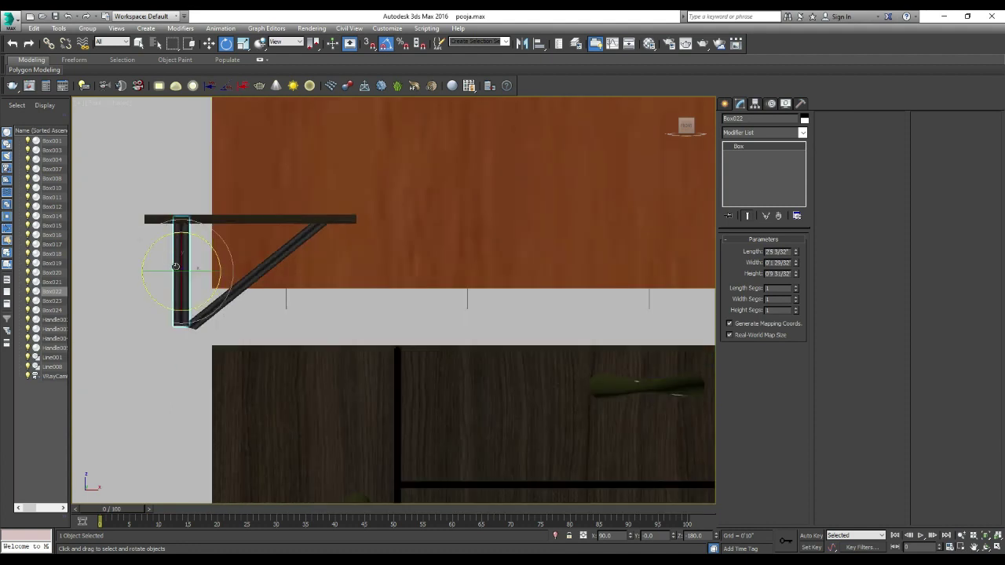
scroll(176, 267, "up", 4)
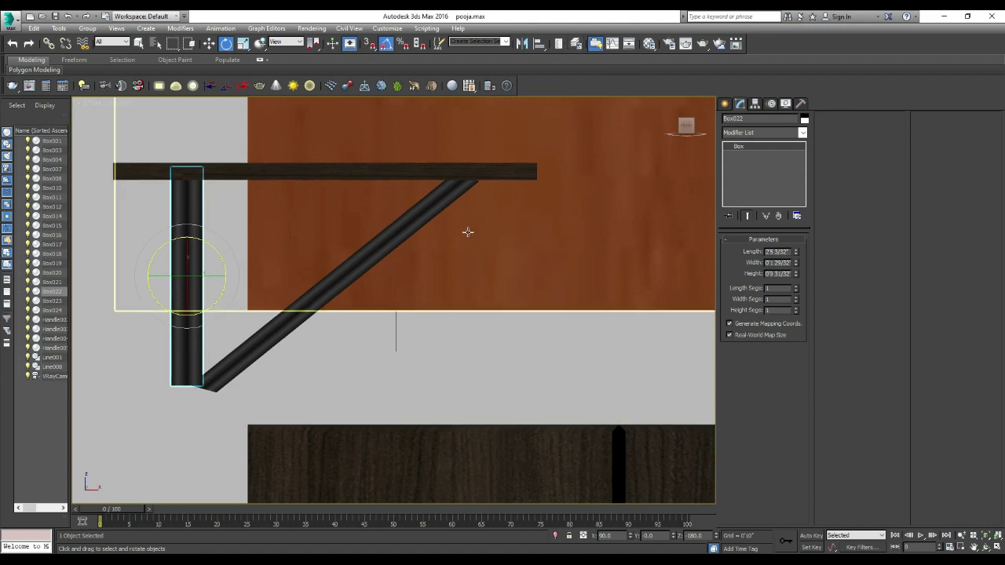
scroll(466, 228, "down", 3)
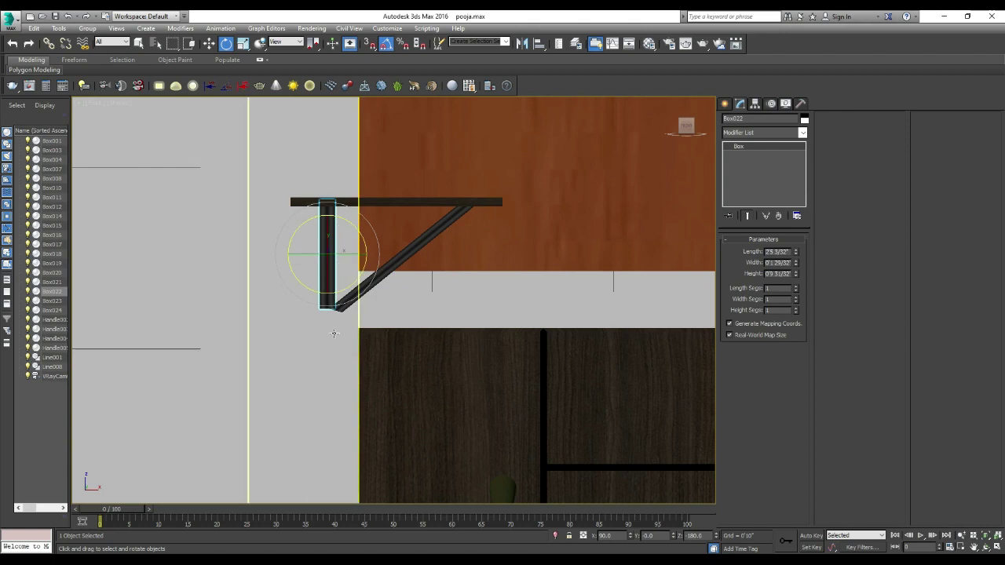
left_click(429, 240)
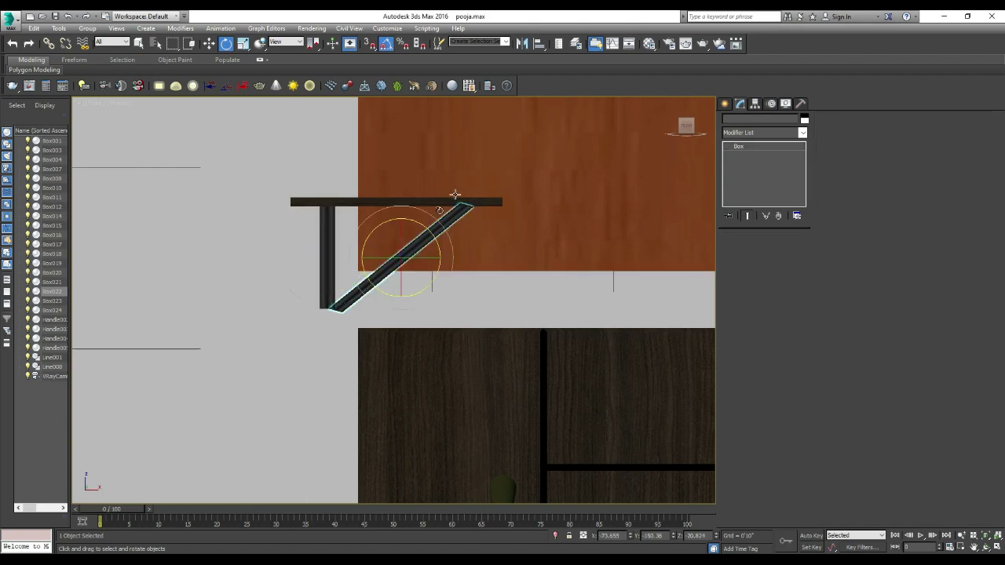
Switch the viewport from the front view to the VRayCam001 camera view
left_click(94, 100)
left_click(96, 104)
mouse_move(118, 112)
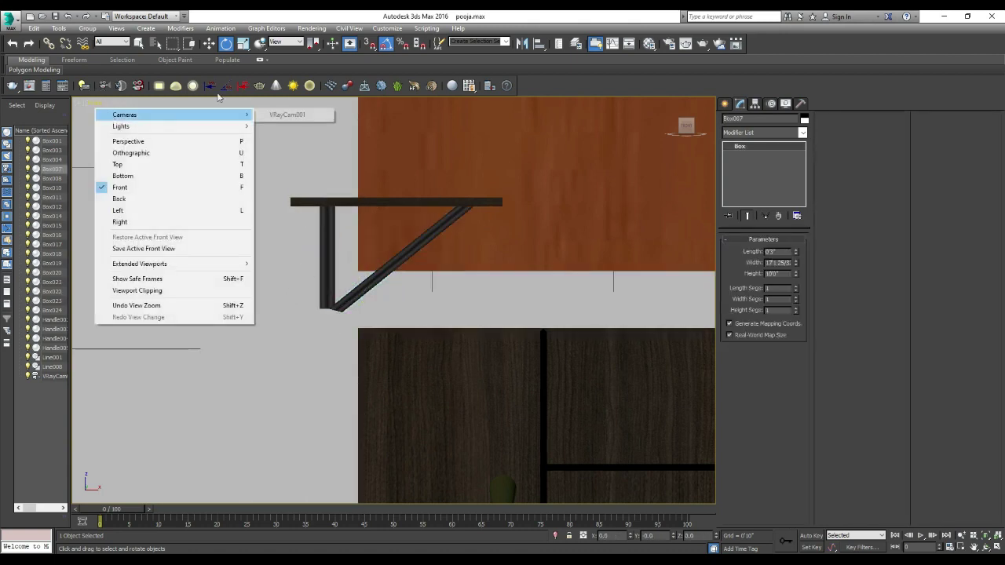
left_click(321, 112)
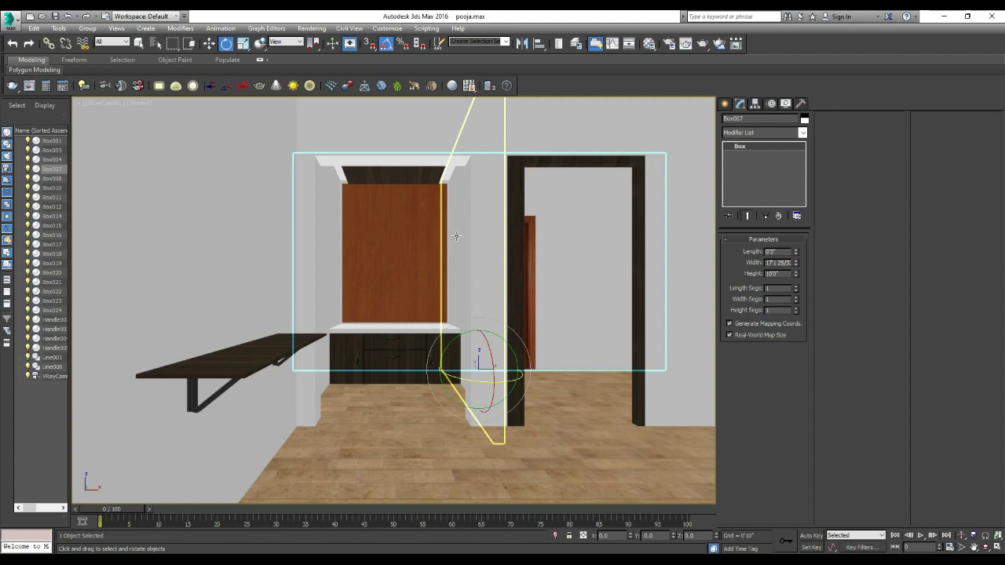
Select the box above the pooja niche, the wall frame around the niche and the doorway wall in turn to review their construction
left_click(333, 106)
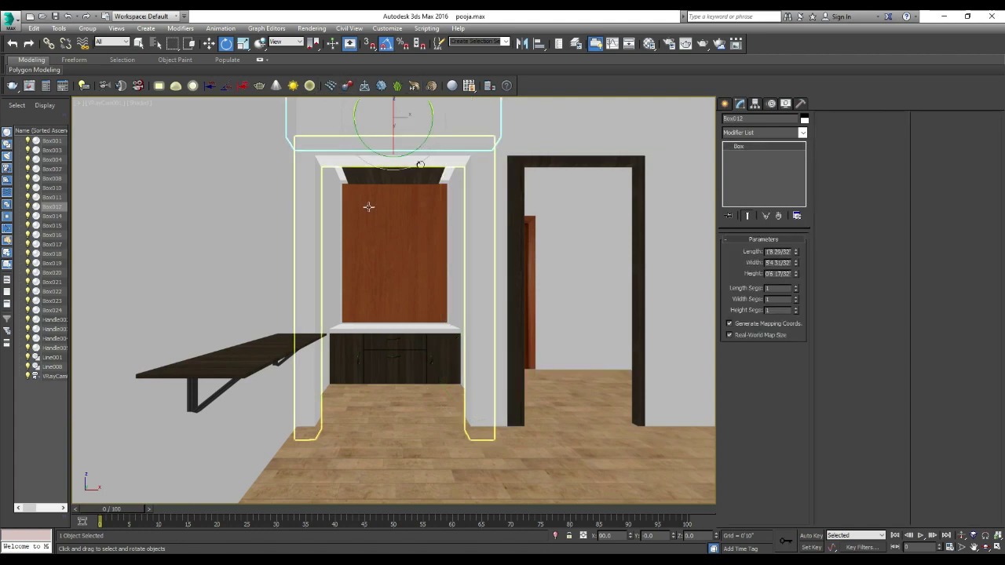
left_click(306, 216)
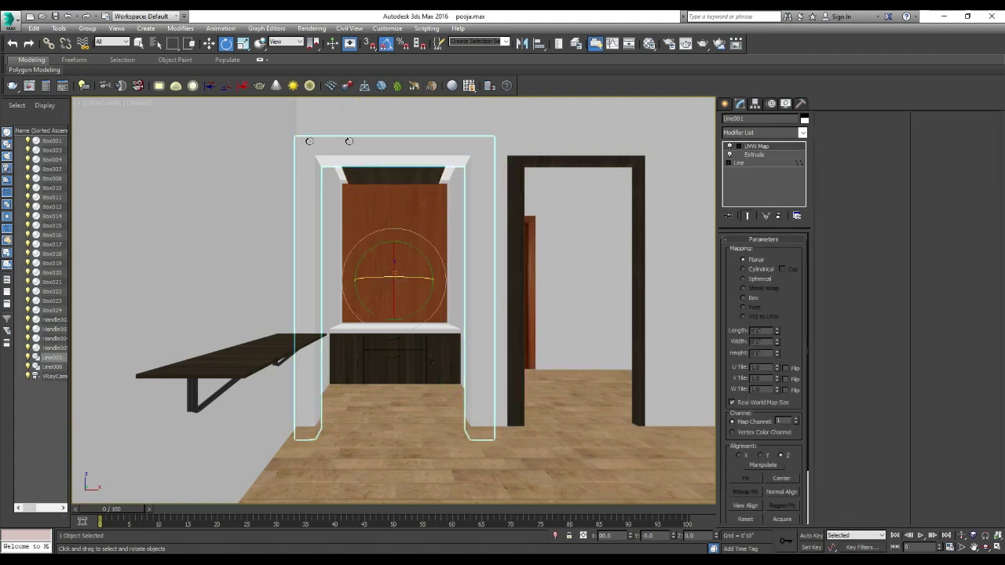
left_click(596, 111)
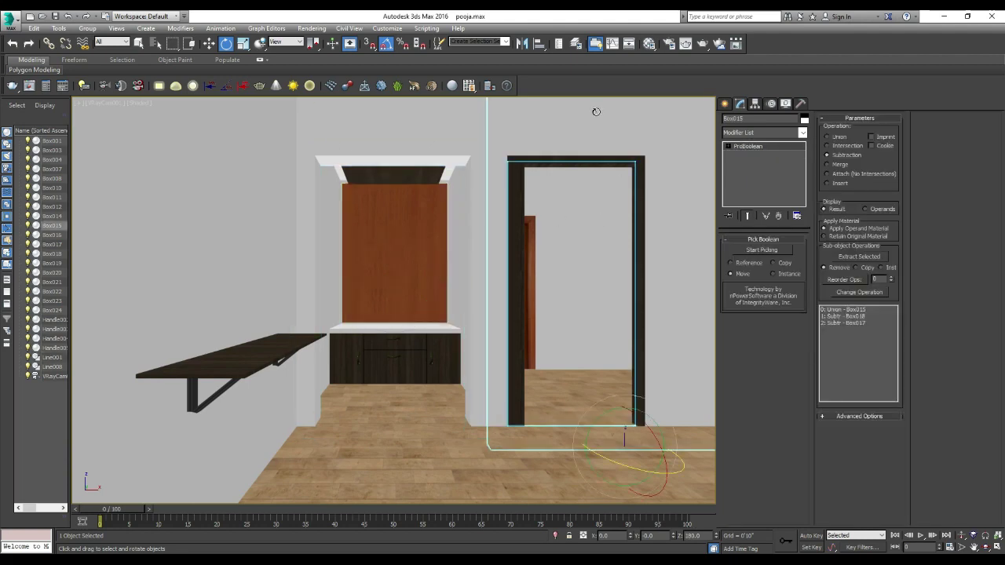
Inspect the niche wall frame's base Line beneath its Extrude and UVW Map modifiers, then return to the UVW Map level
left_click(412, 159)
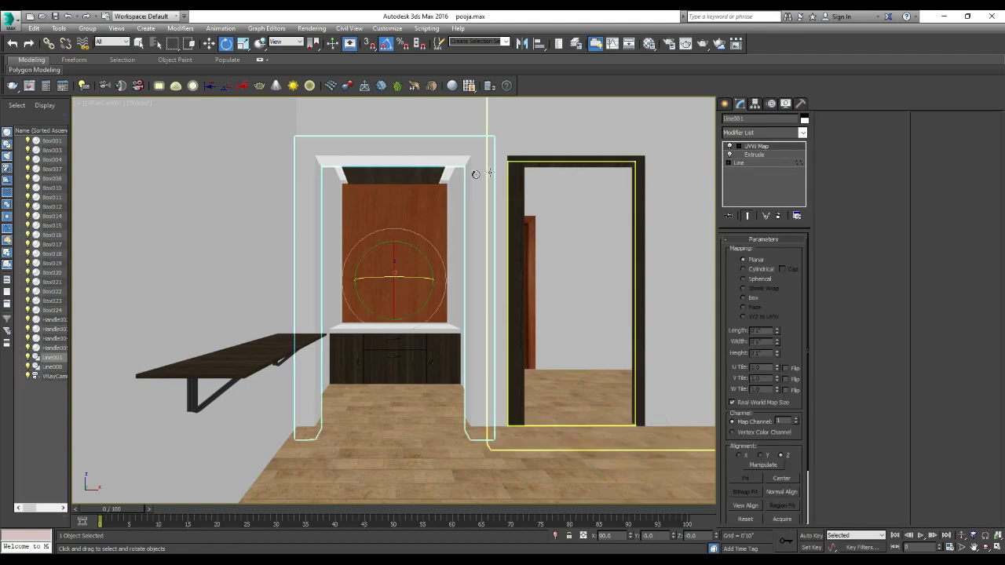
left_click(752, 163)
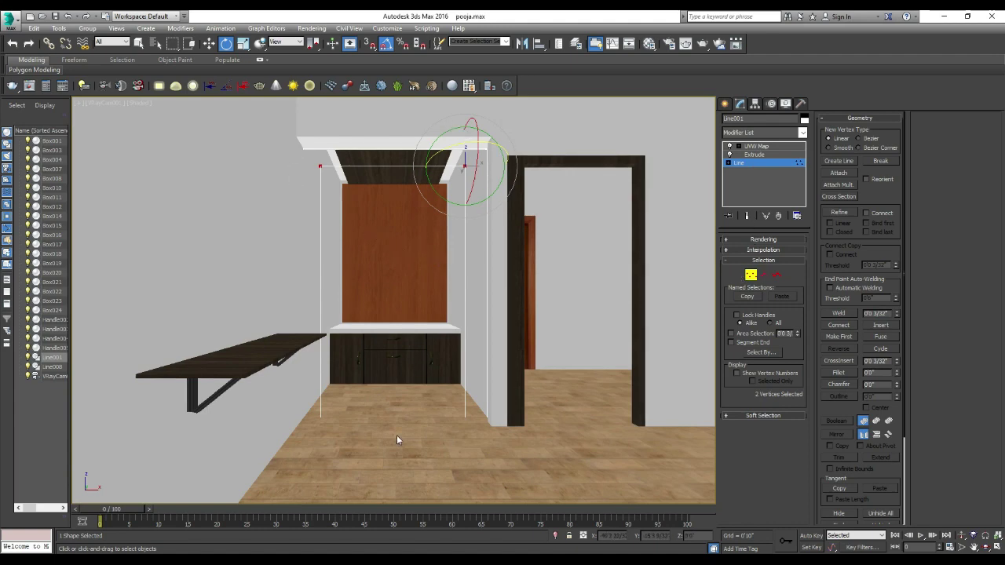
left_click(773, 148)
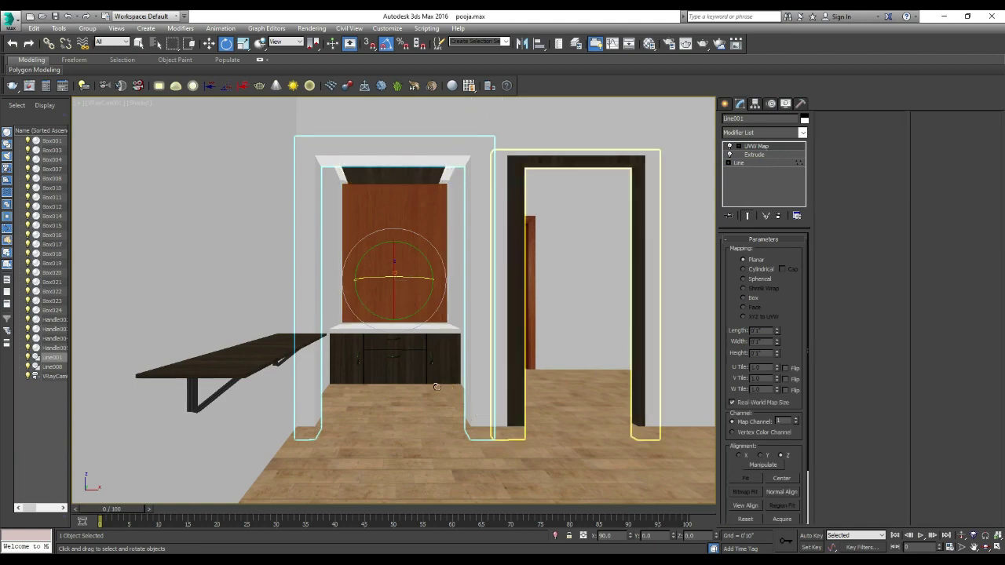
Select the wall seen through the doorway and the ProBoolean wall around the door opening to review them
left_click(600, 259)
left_click(634, 107)
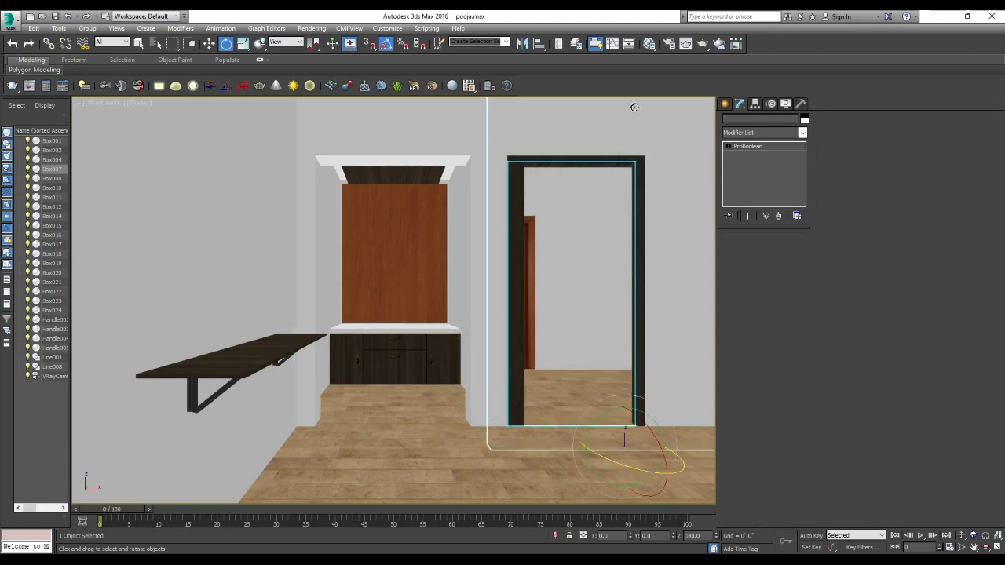